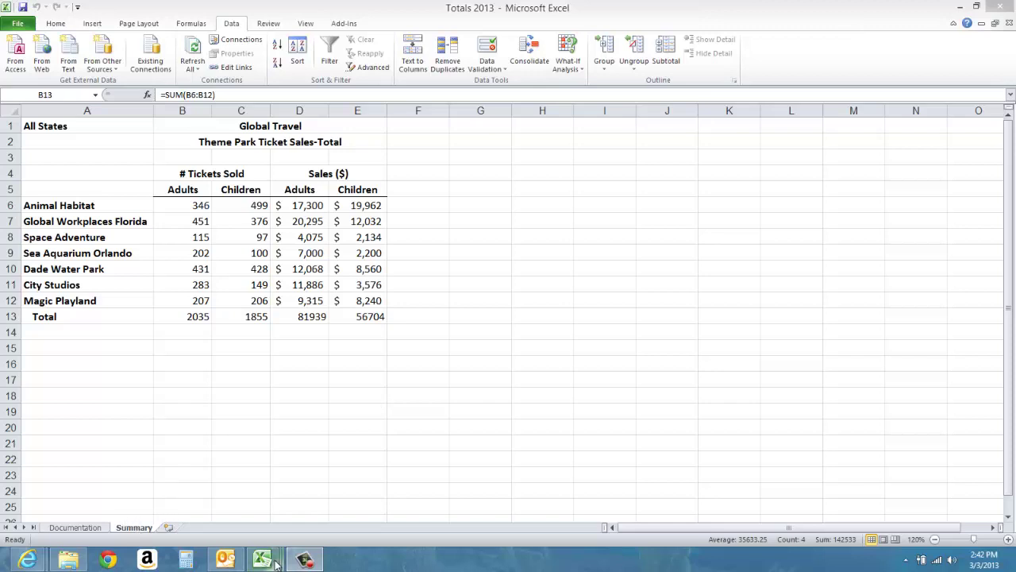
Check the Utah, Colorado and New Mexico Summary workbooks, then return to Totals 2013.
mouse_move(270, 564)
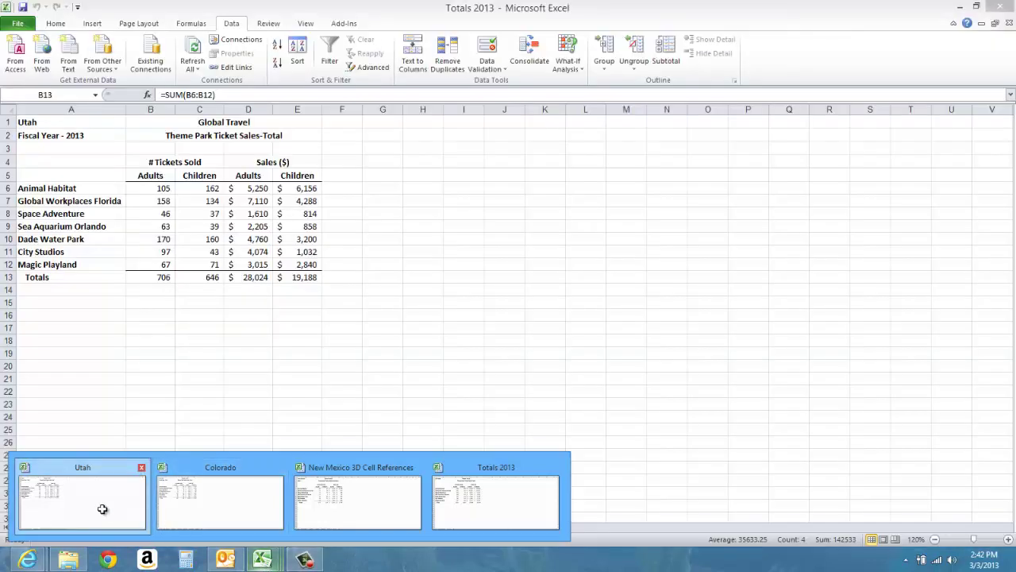
left_click(101, 508)
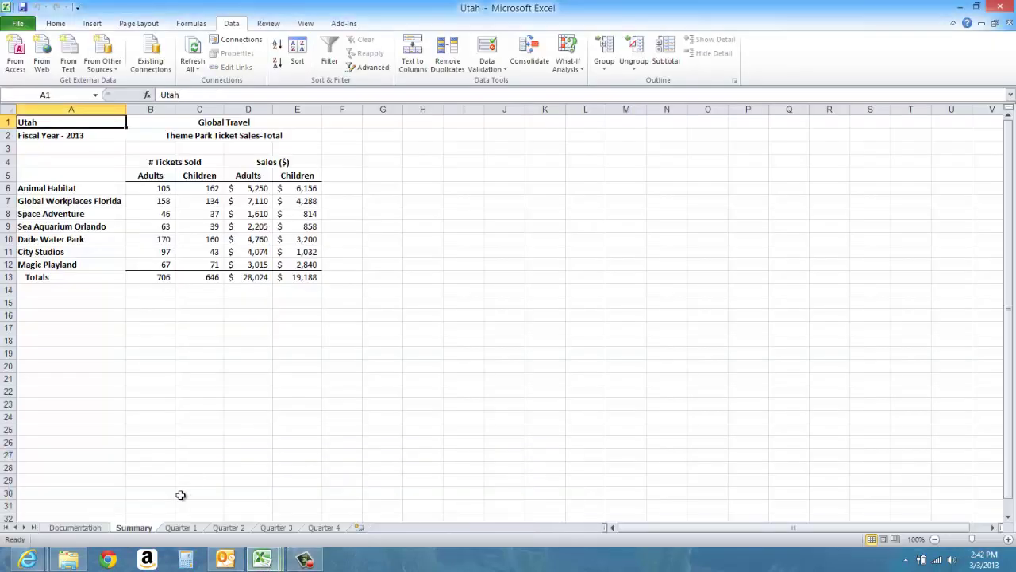
mouse_move(264, 562)
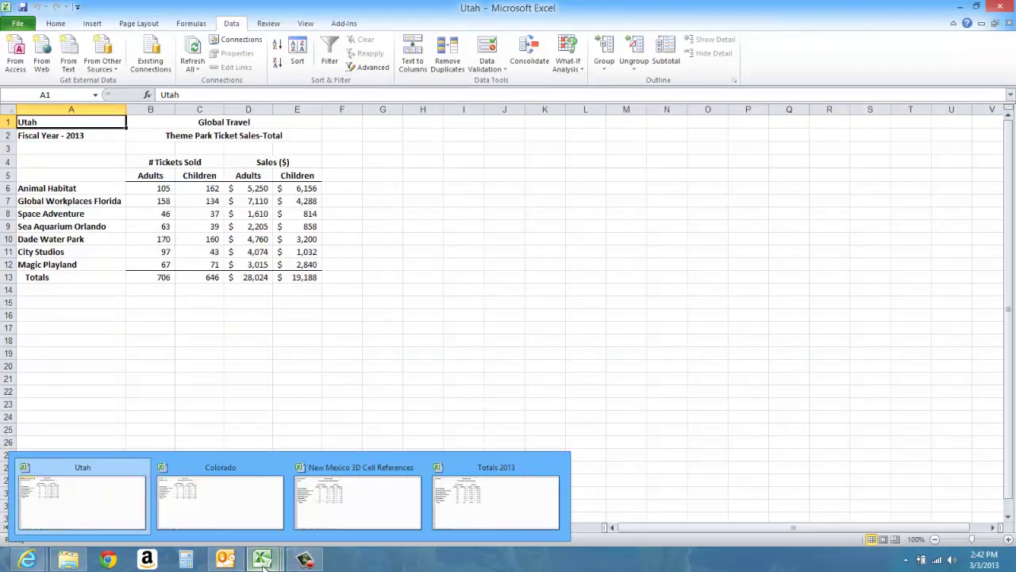
left_click(230, 506)
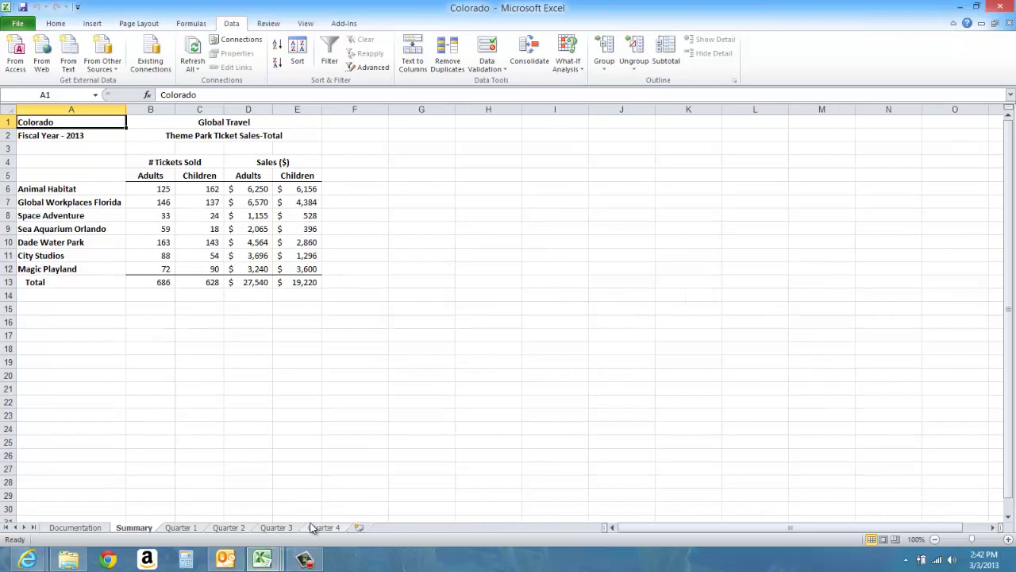
mouse_move(263, 562)
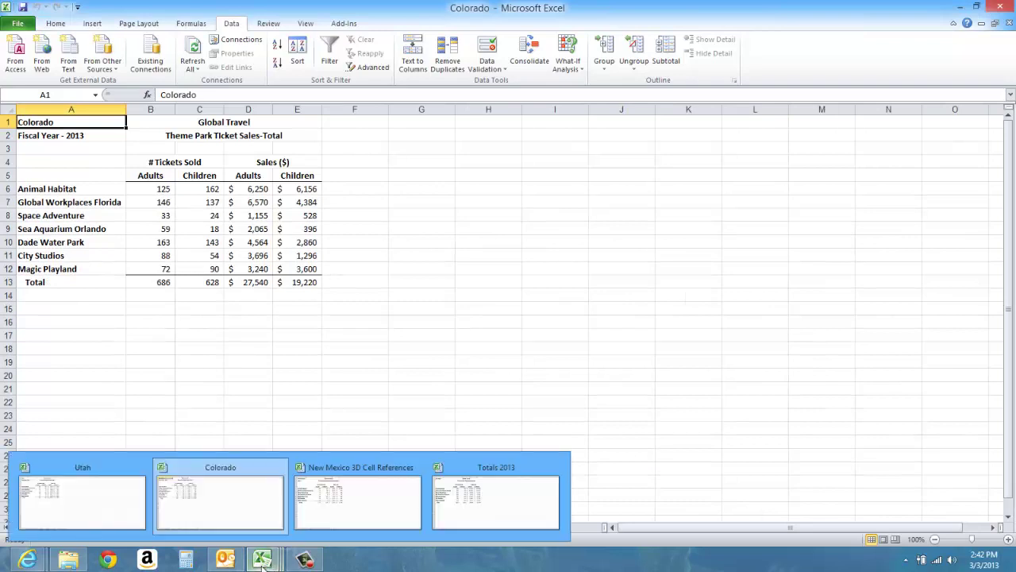
left_click(355, 510)
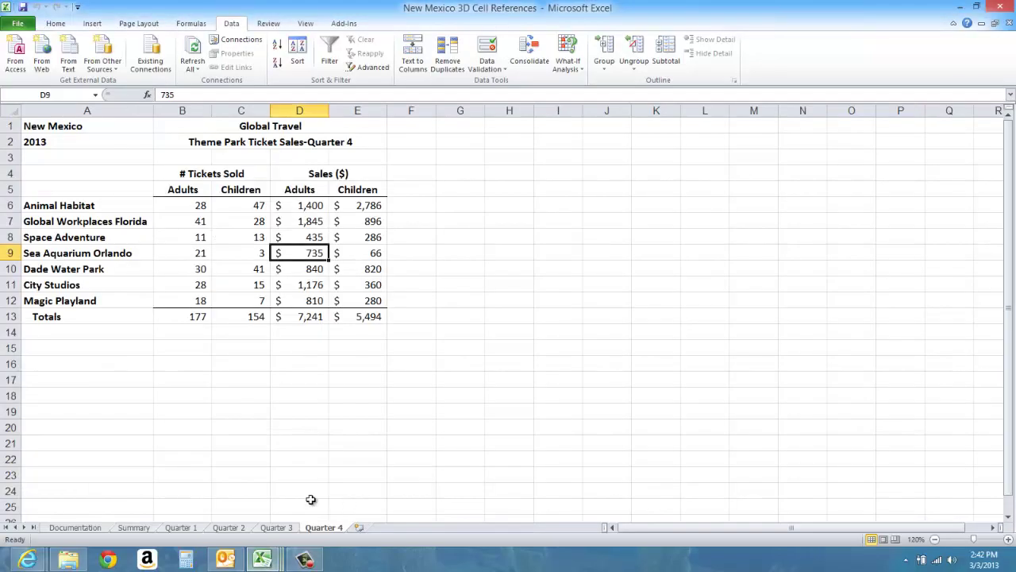
left_click(146, 529)
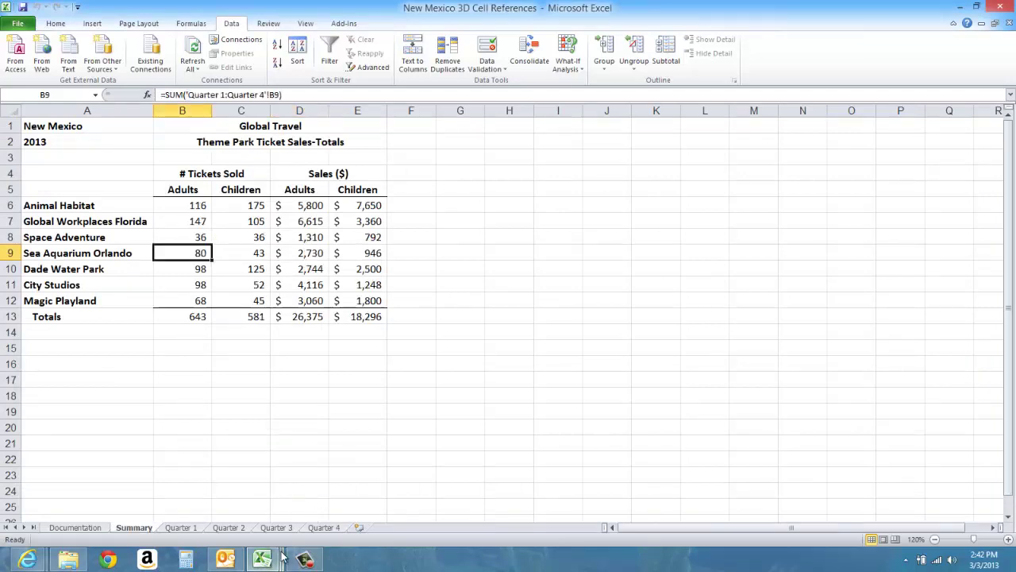
mouse_move(272, 564)
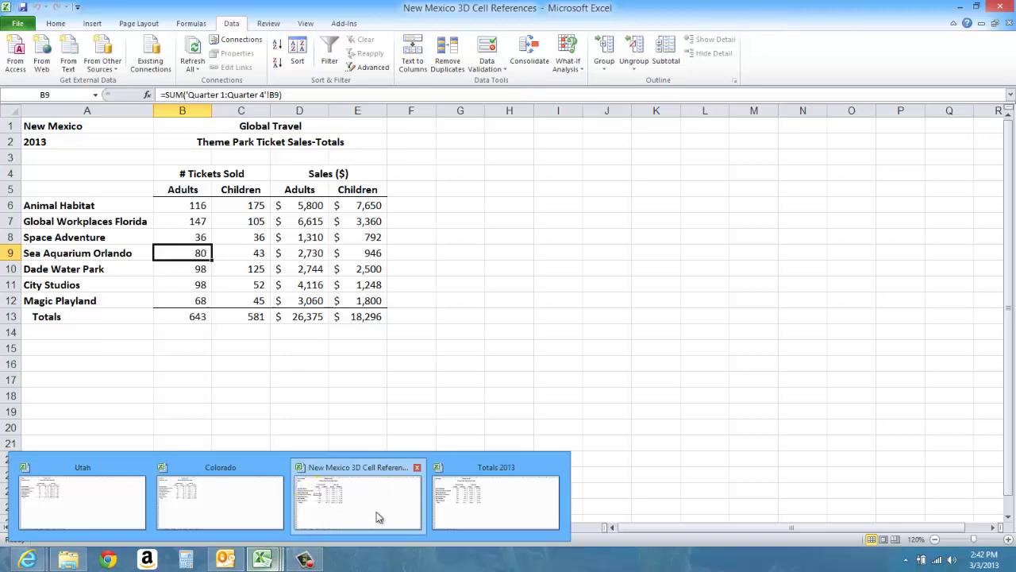
left_click(483, 530)
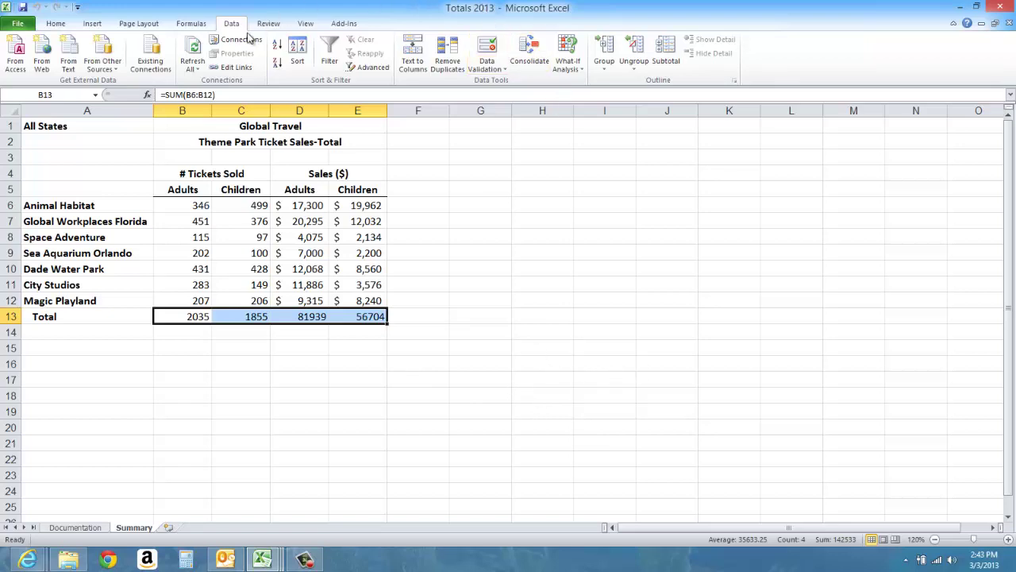
Arrange all open workbook windows in Cascade layout.
left_click(305, 24)
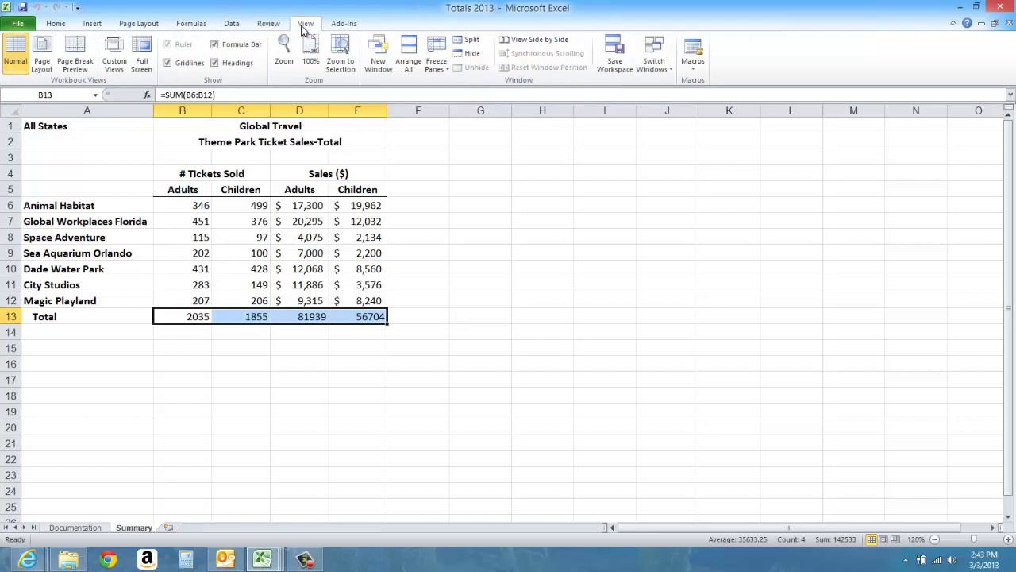
left_click(411, 60)
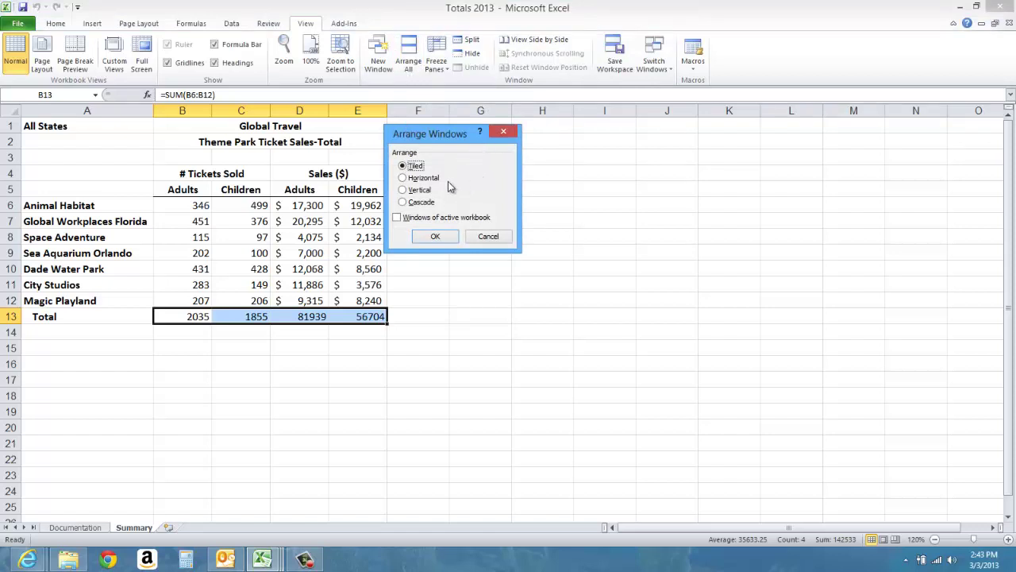
left_click(403, 202)
left_click(435, 237)
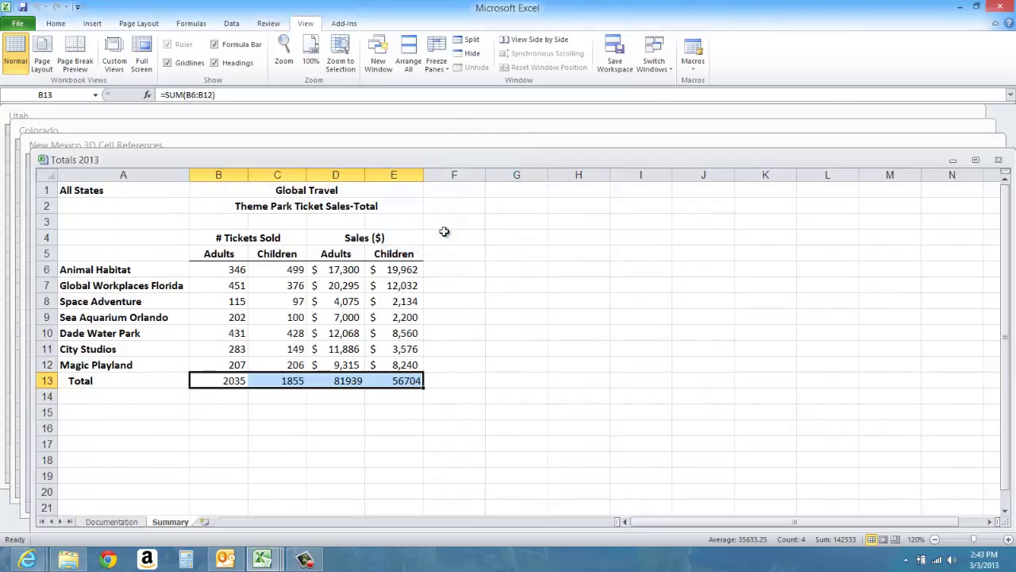
left_click(354, 146)
left_click(357, 125)
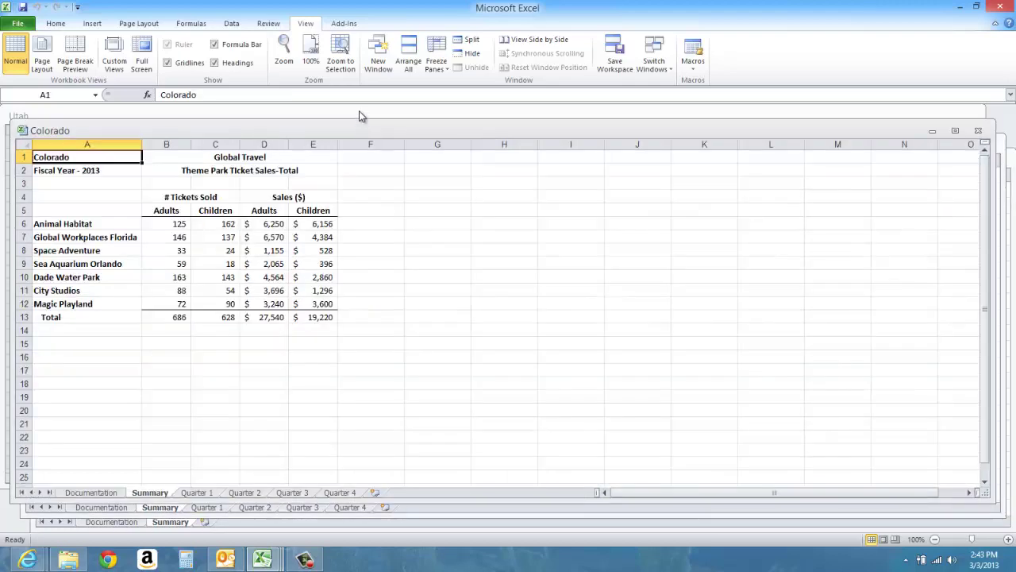
left_click(358, 115)
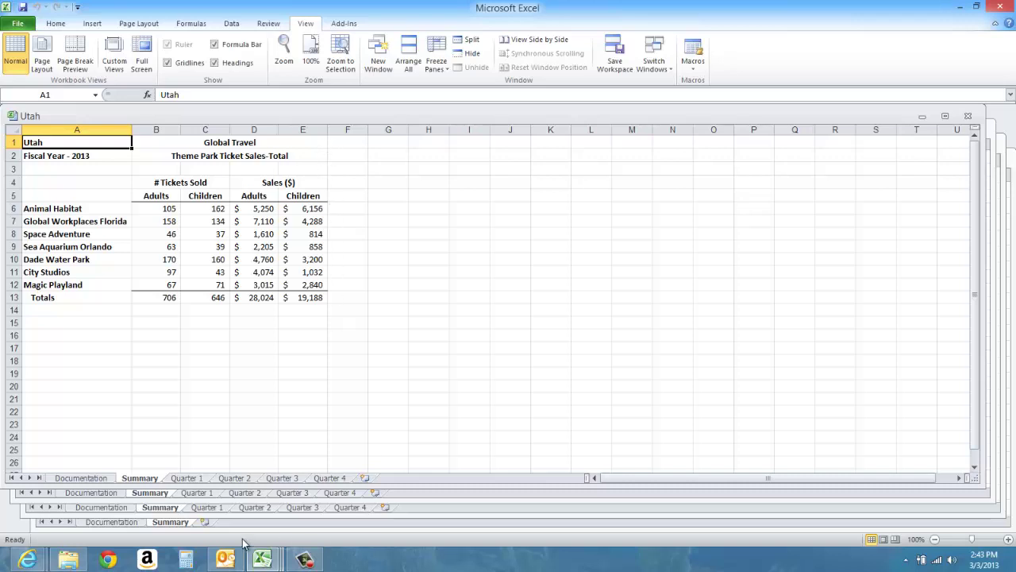
left_click(332, 522)
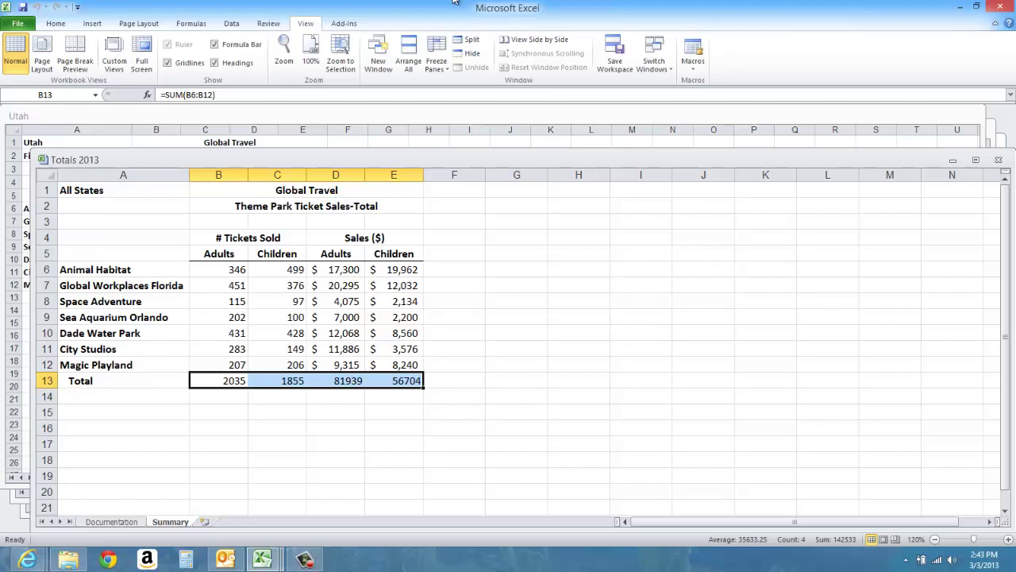
Save the workspace as 'Theme Parks' in Documents > Clark College > Btec 169 > Video Files.
left_click(615, 54)
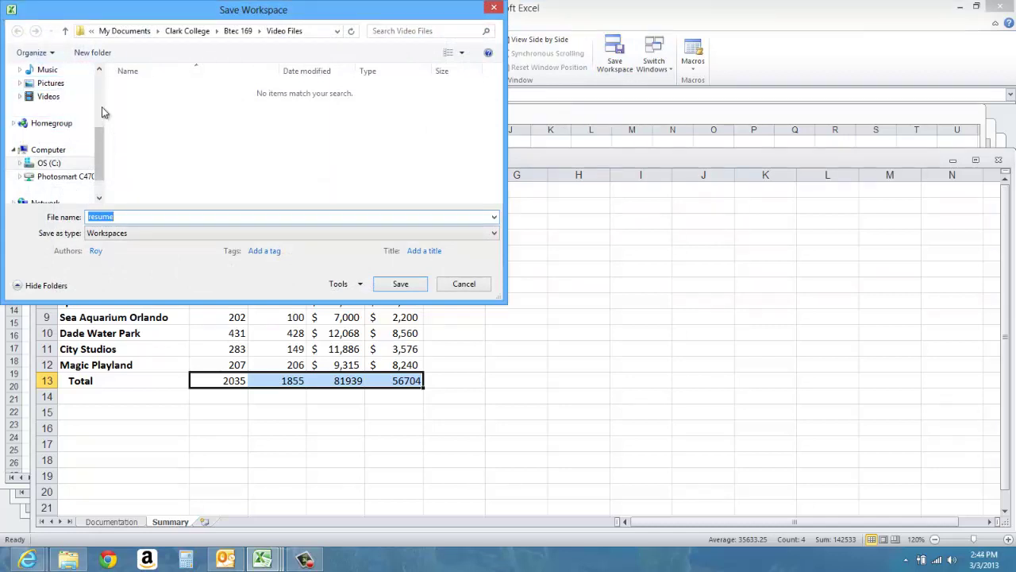
scroll(99, 101, "up", 3)
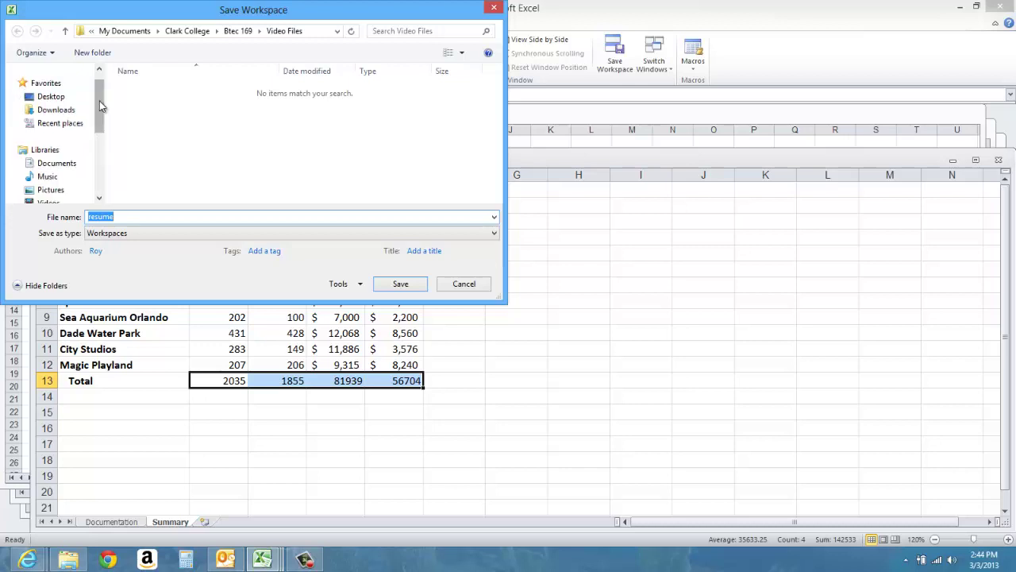
left_click(64, 165)
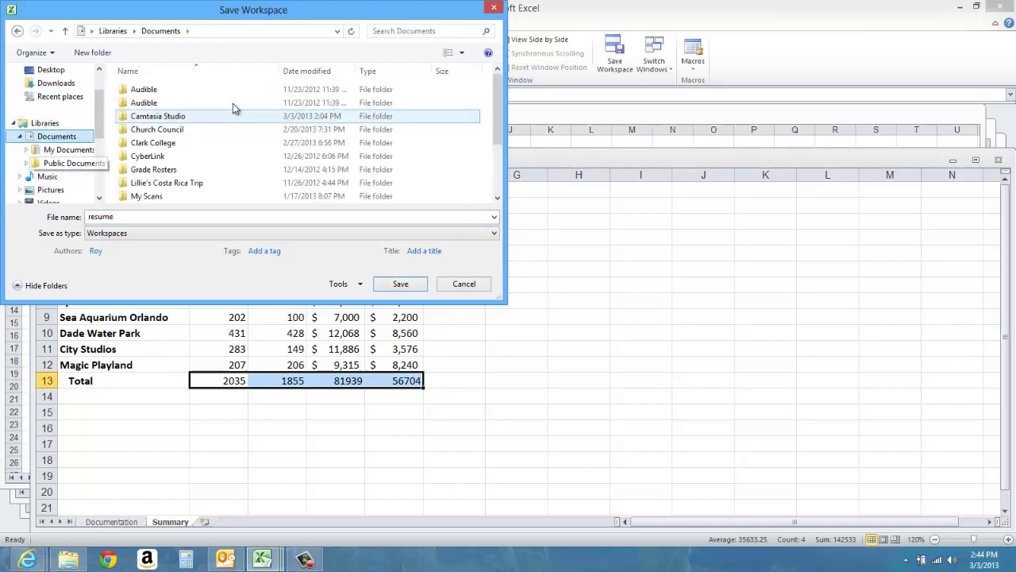
left_click(167, 145)
double_click(168, 146)
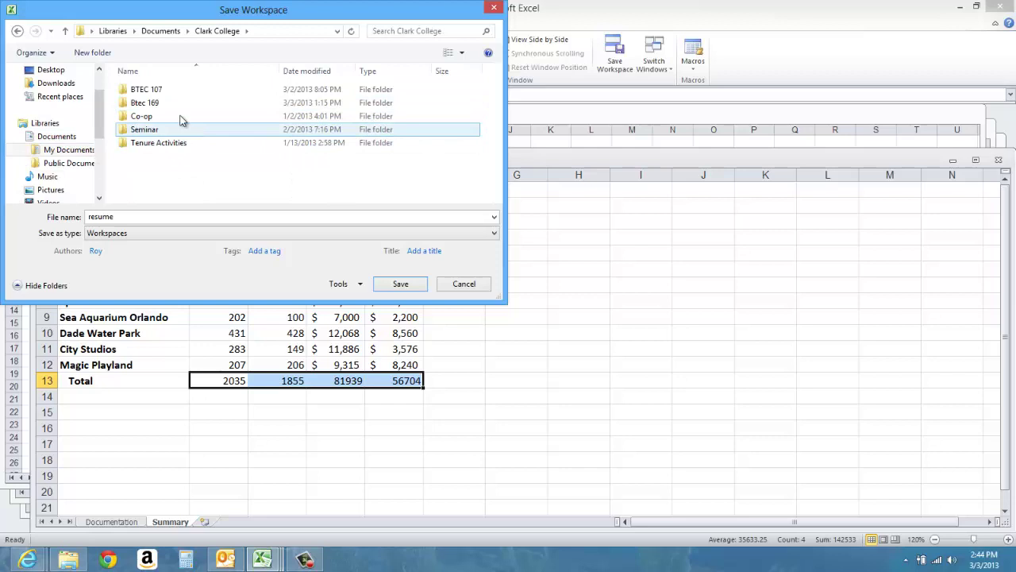
double_click(165, 104)
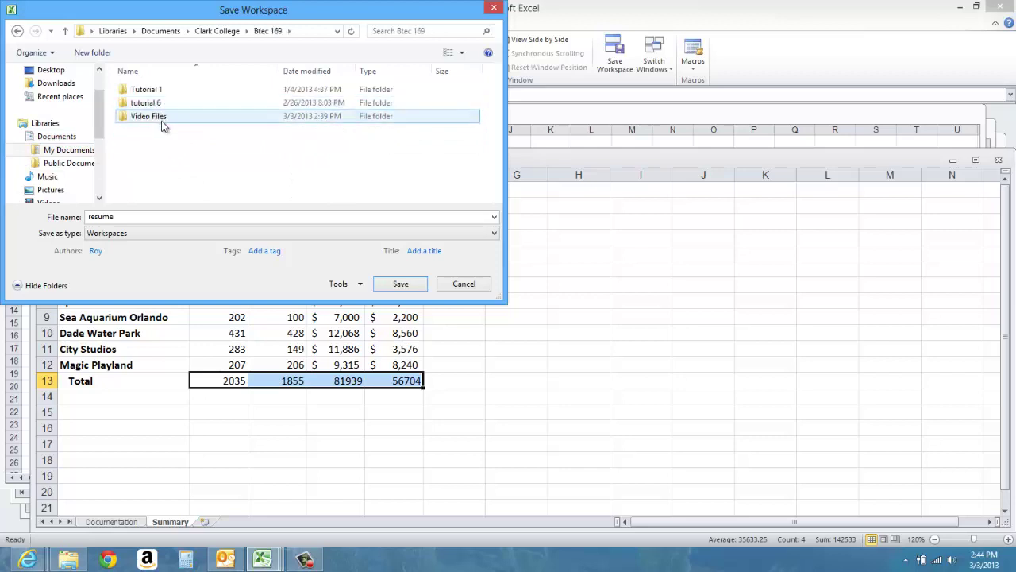
double_click(163, 118)
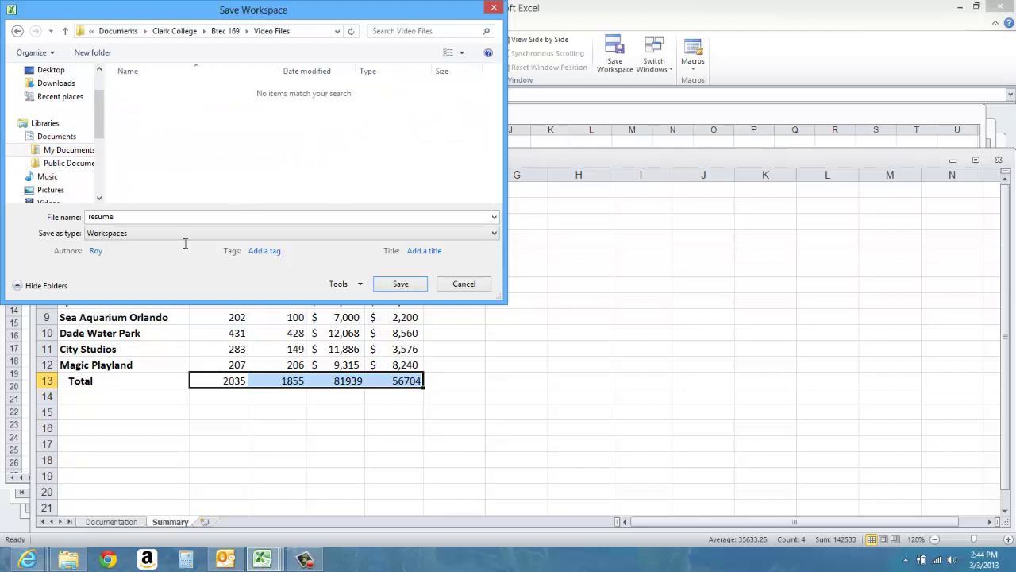
double_click(140, 216)
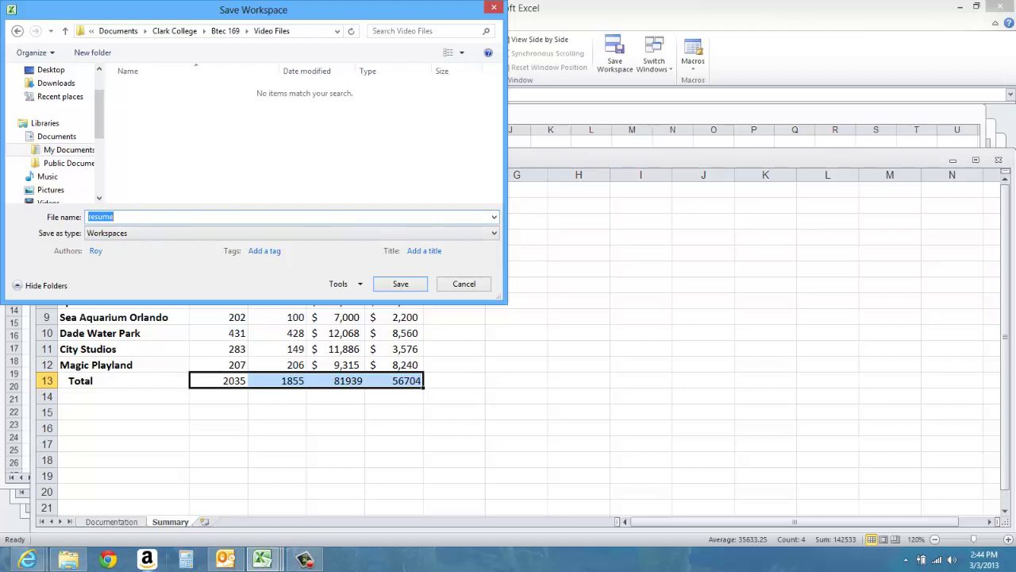
type("T")
type("Parks")
Save Theme Parks with Save All, then close Totals 2013, Utah, Colorado and New Mexico.
left_click(401, 284)
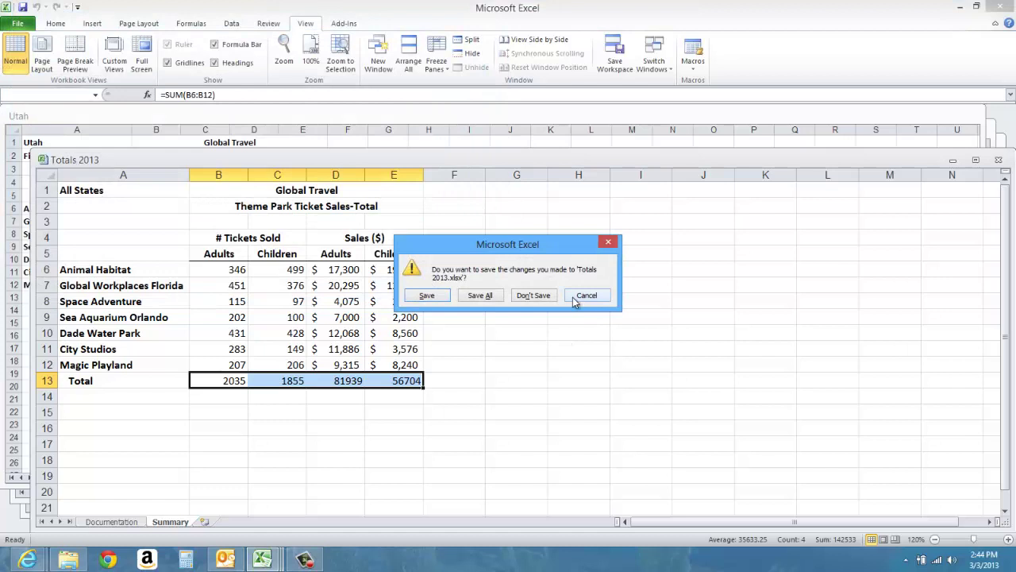
left_click(480, 295)
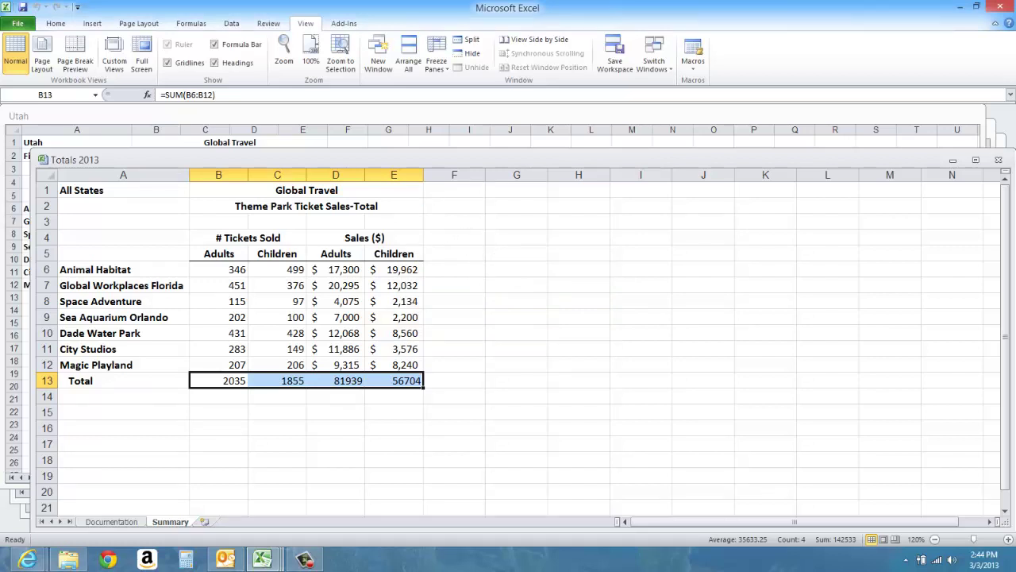
left_click(1003, 163)
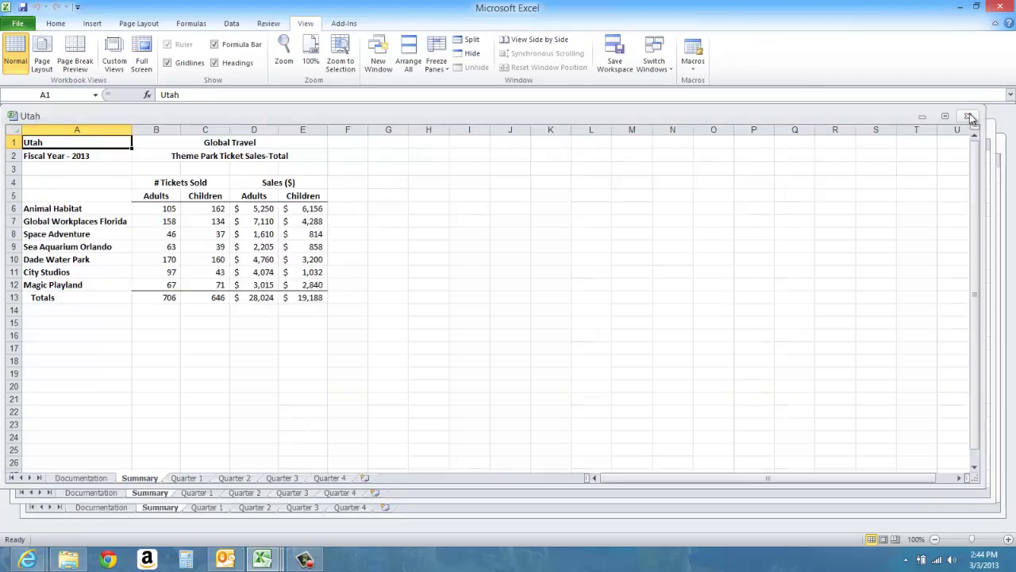
left_click(979, 120)
left_click(979, 131)
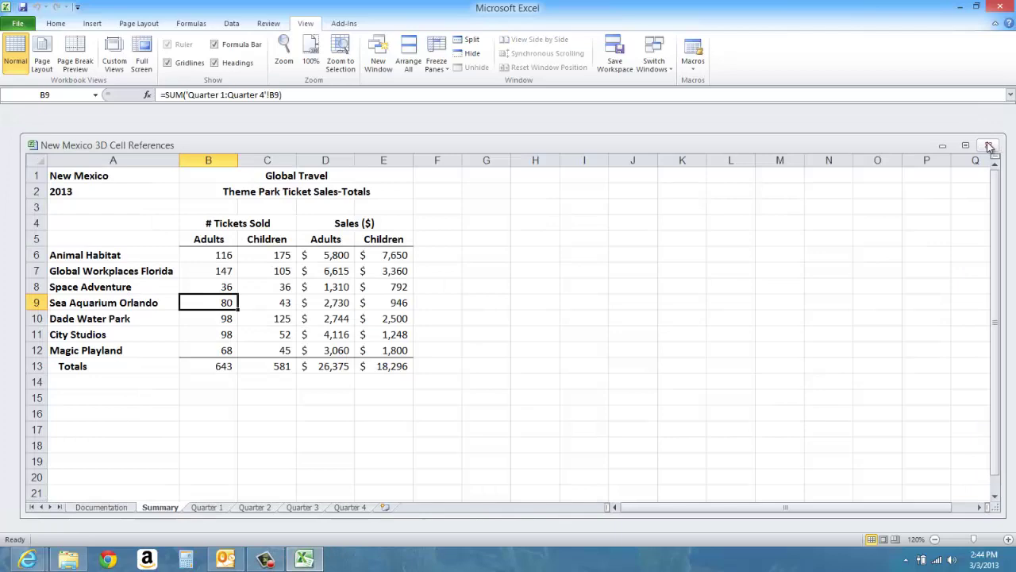
left_click(989, 144)
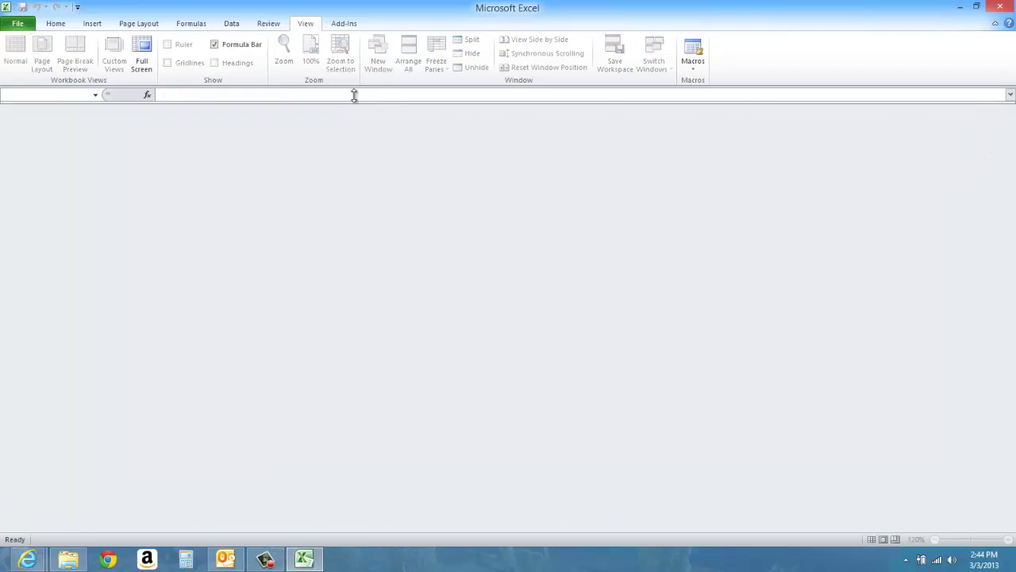
Select the Theme Parks workspace in the Video Files folder of the Open dialog.
left_click(18, 23)
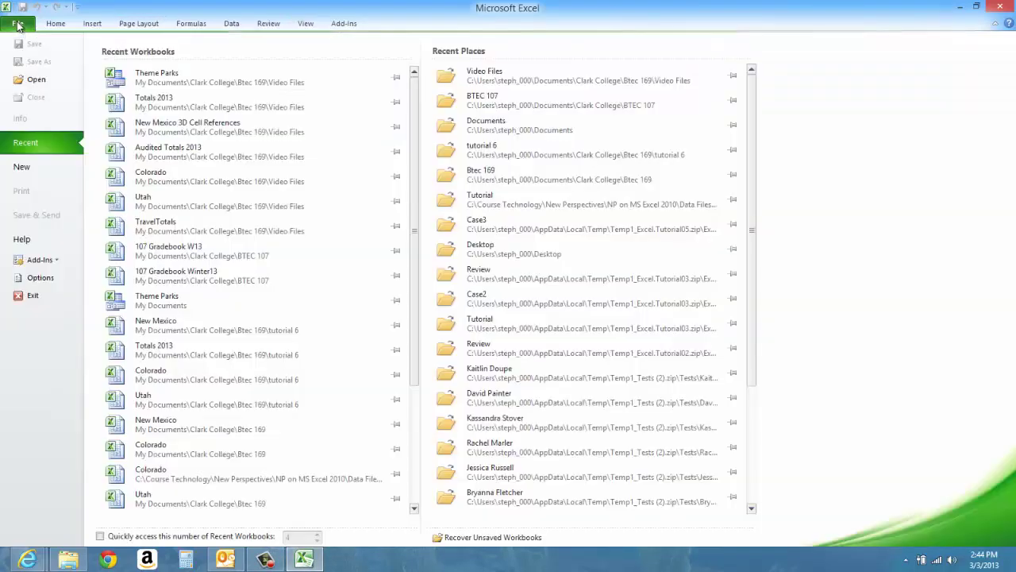
left_click(34, 80)
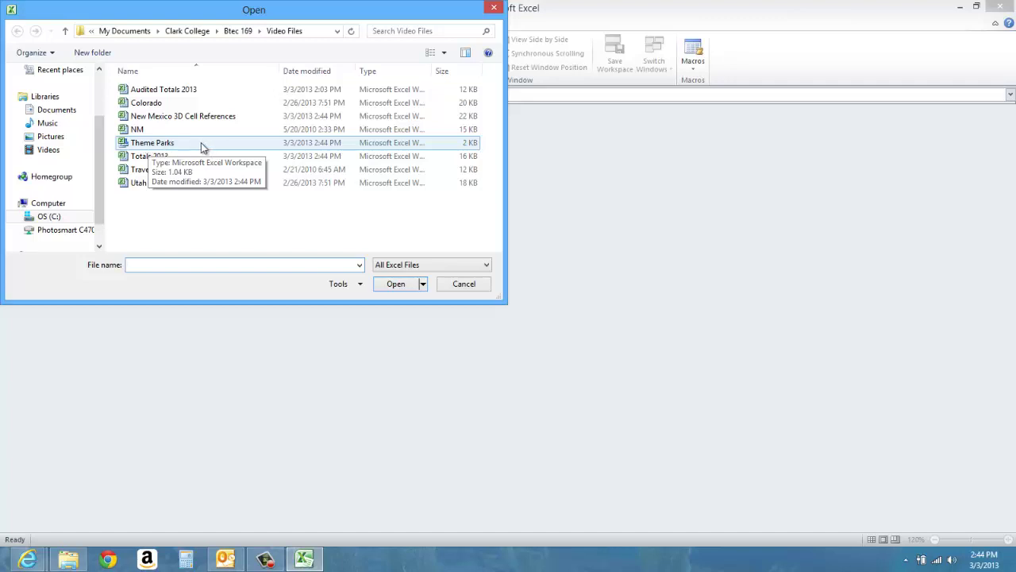
left_click(157, 144)
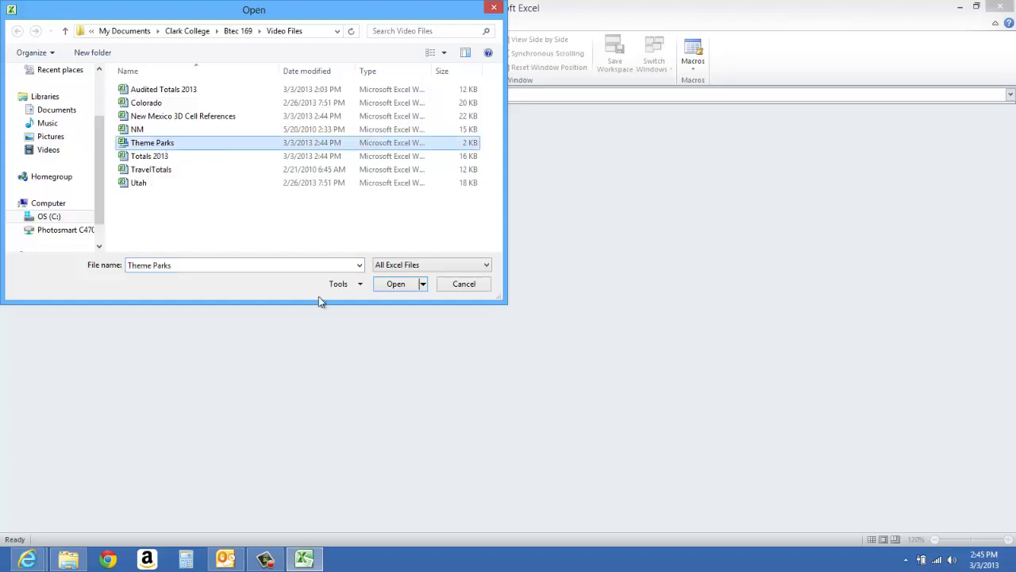
Open the Theme Parks workspace, then bring Utah and then Colorado to the front.
left_click(394, 284)
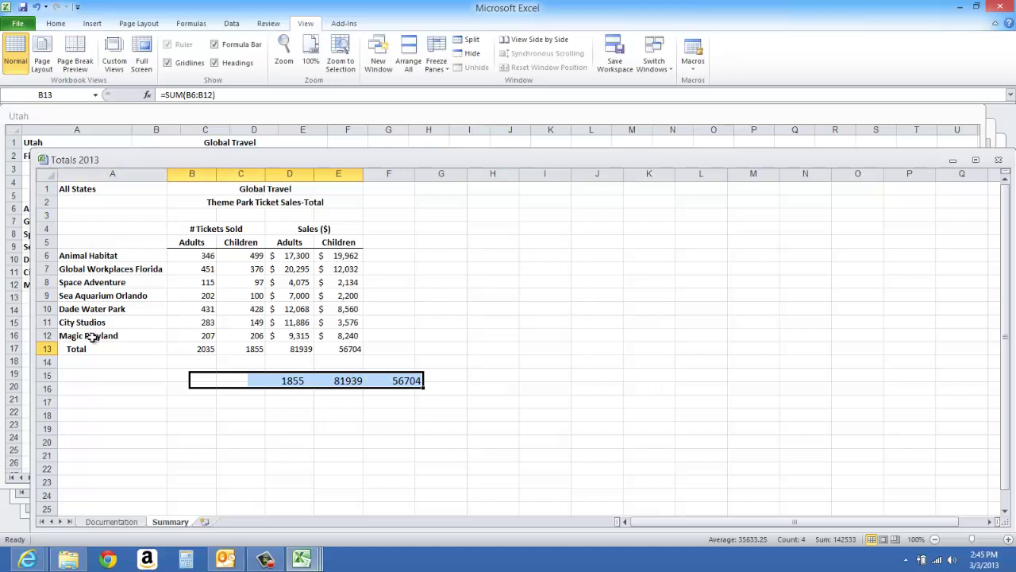
left_click(100, 116)
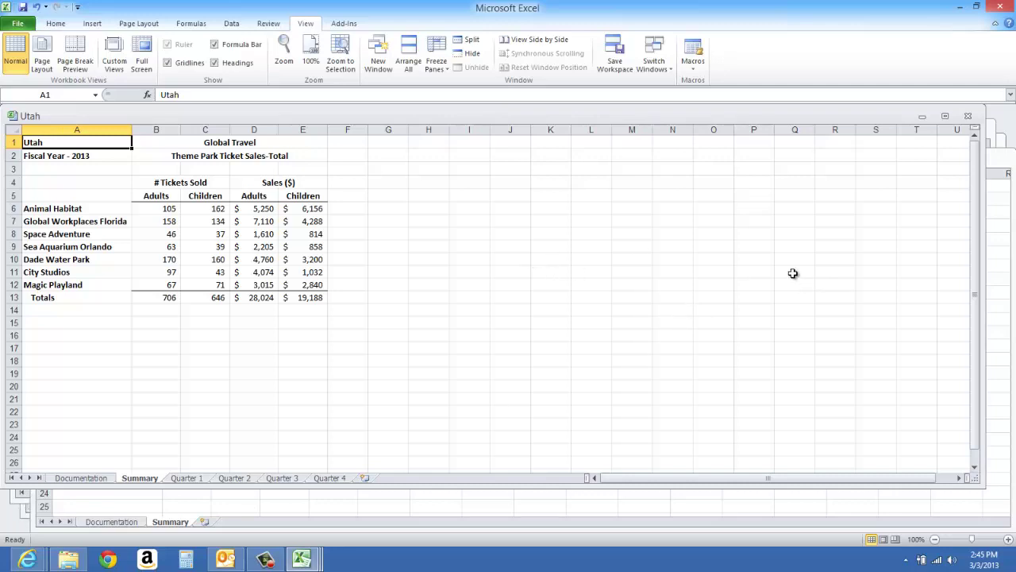
left_click(992, 135)
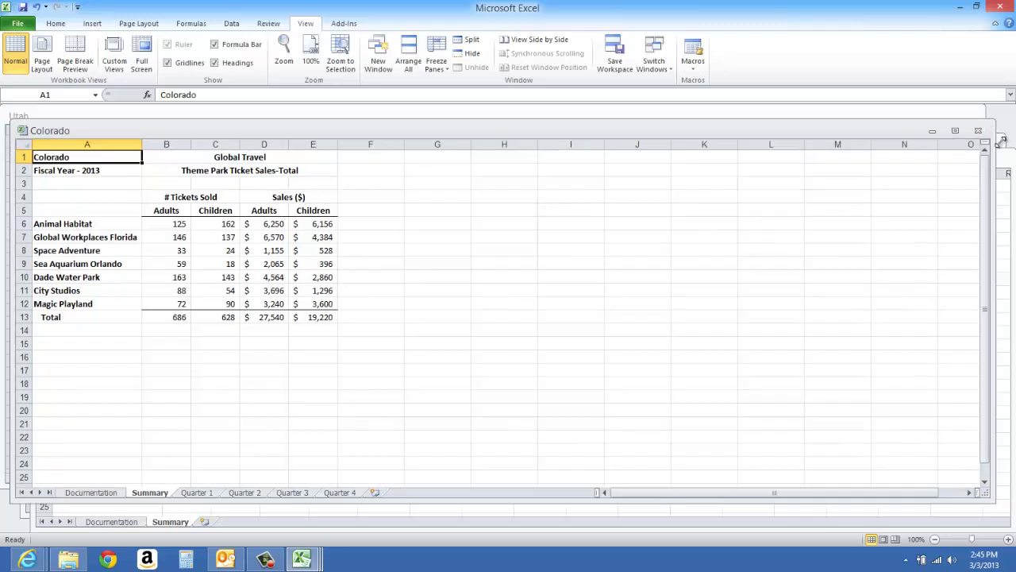